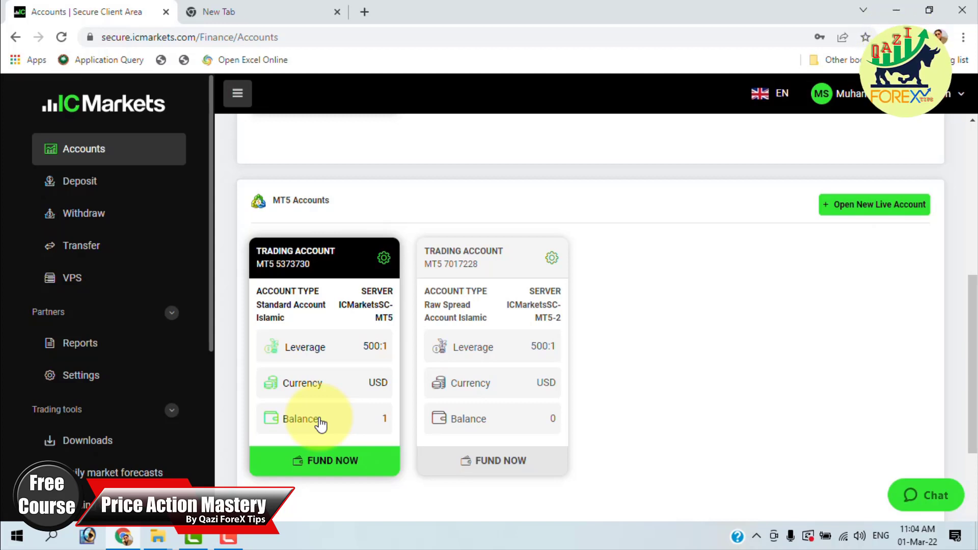
- Start a Skrill deposit of 5 USD into the preselected MT5 trading account and proceed to the Skrill checkout
left_click(81, 185)
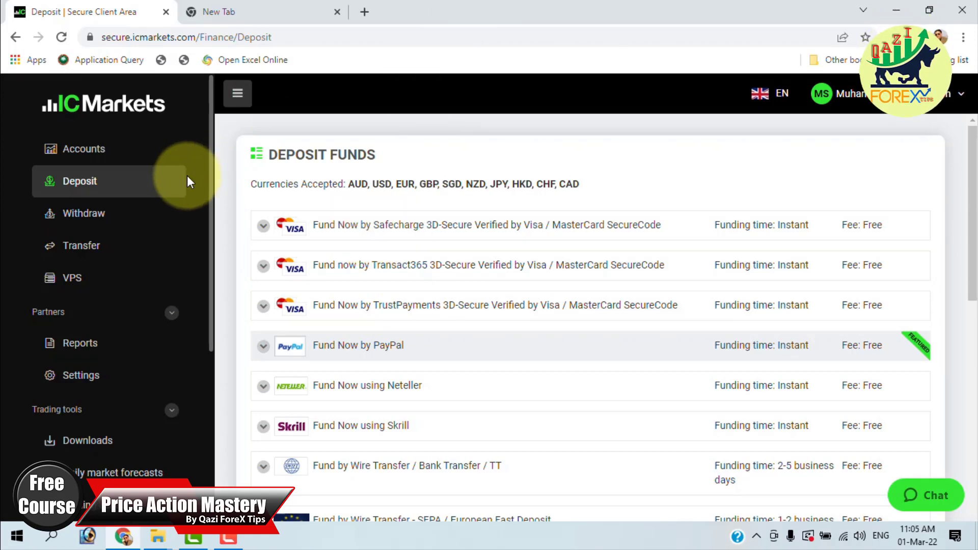
left_click(80, 181)
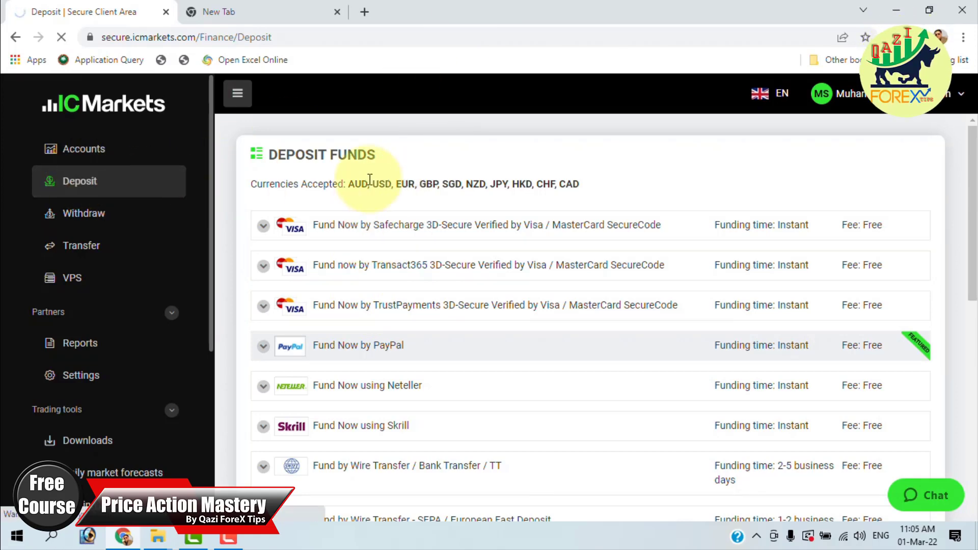
scroll(356, 183, "down", 3)
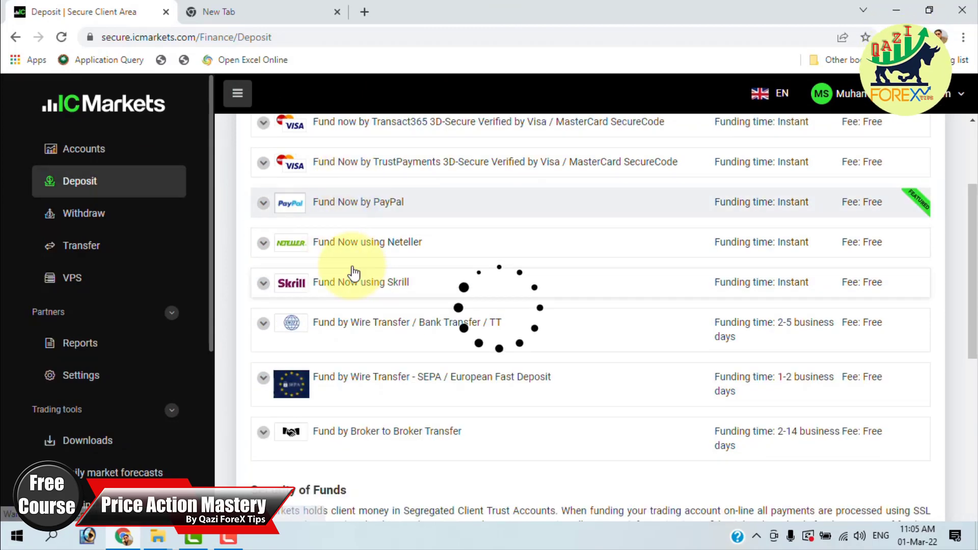
left_click(386, 284)
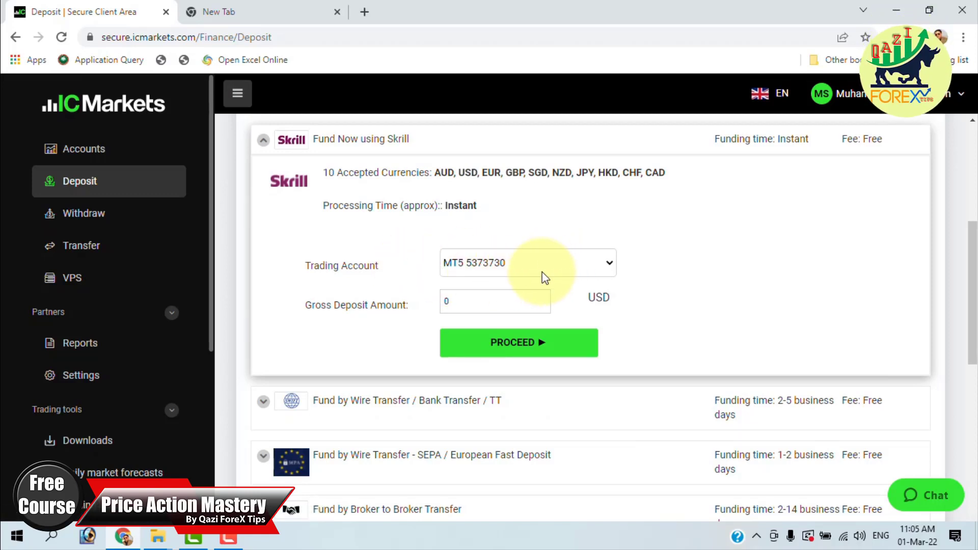
double_click(458, 303)
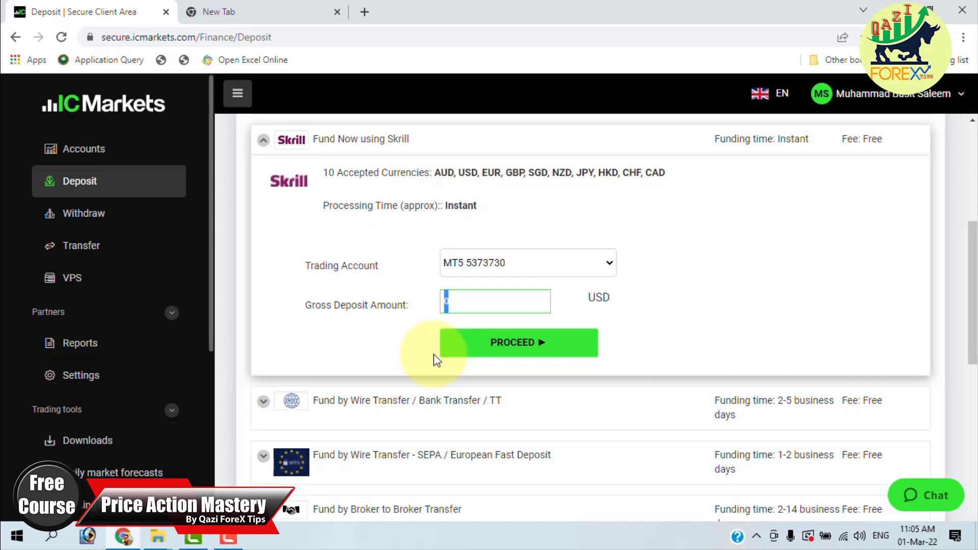
type("5")
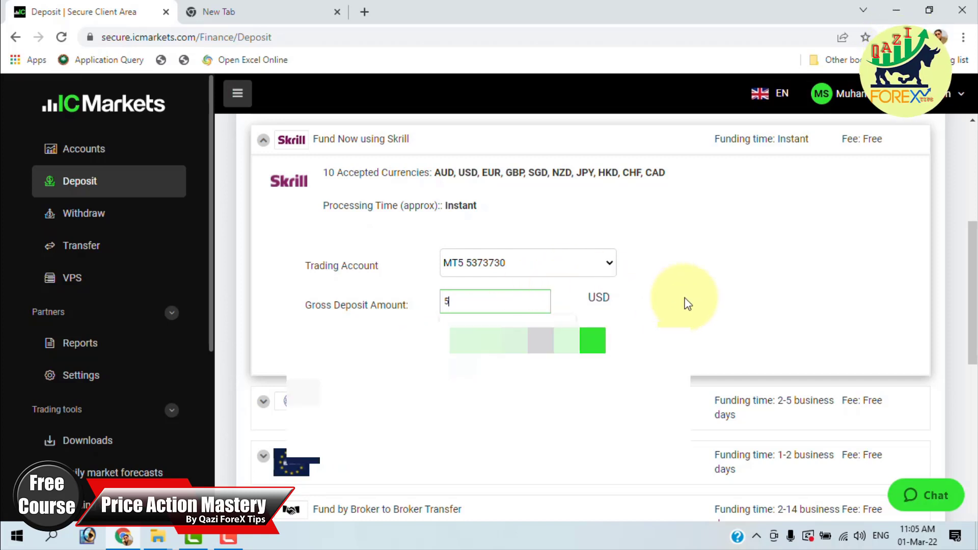
left_click(567, 310)
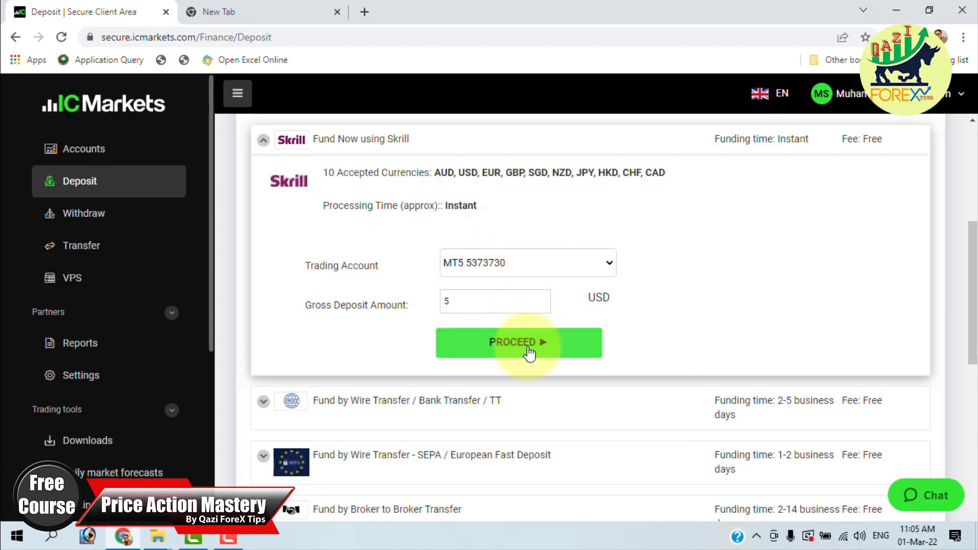
left_click(507, 351)
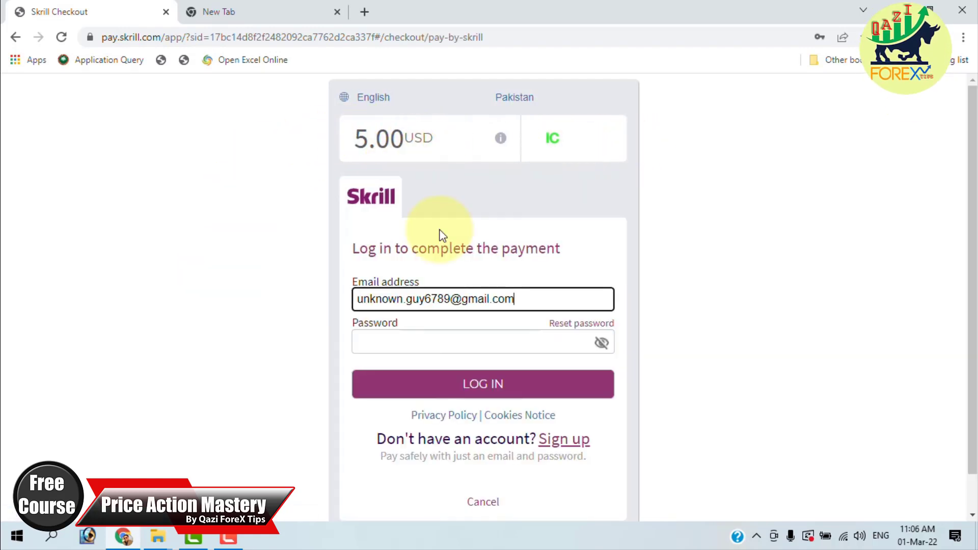
- Log in to Skrill with the saved account e-mail and password to complete the payment
double_click(532, 296)
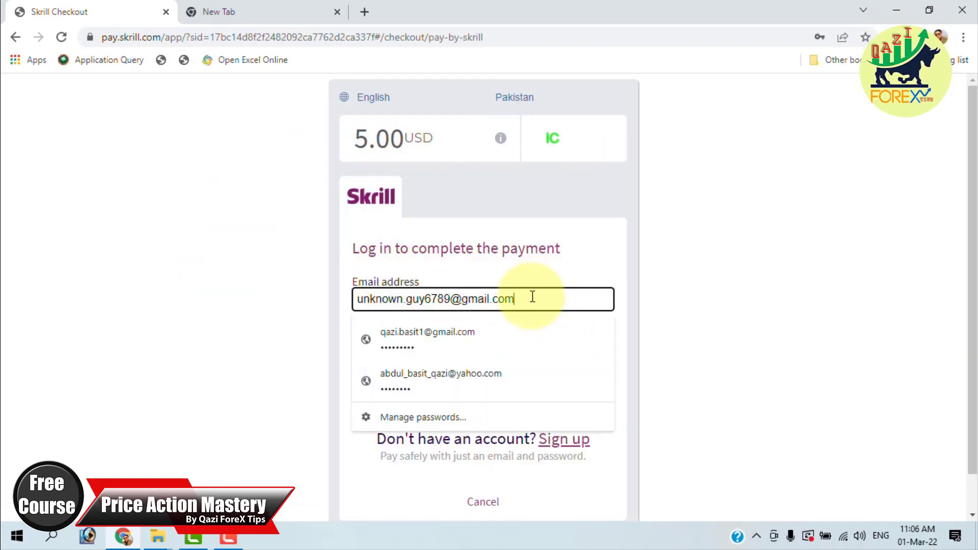
left_click(452, 331)
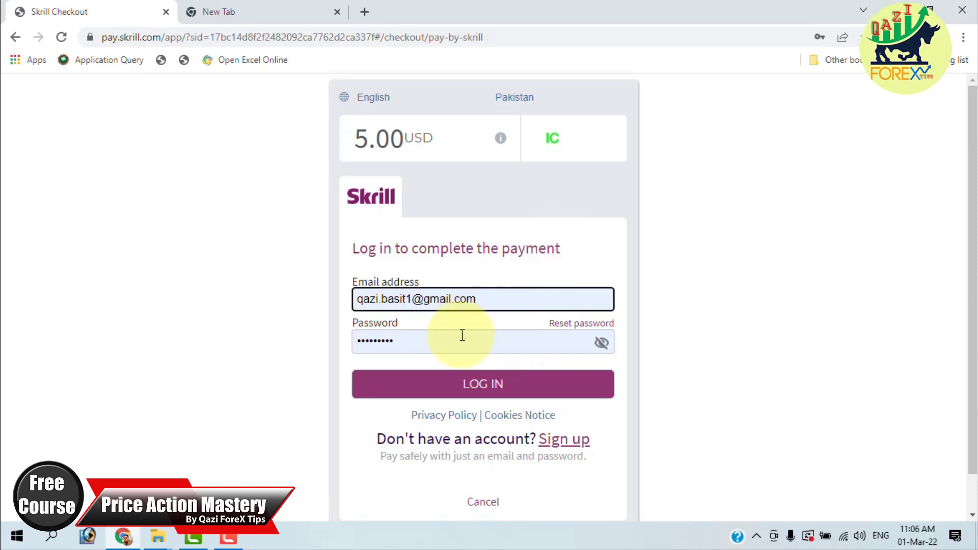
left_click(486, 384)
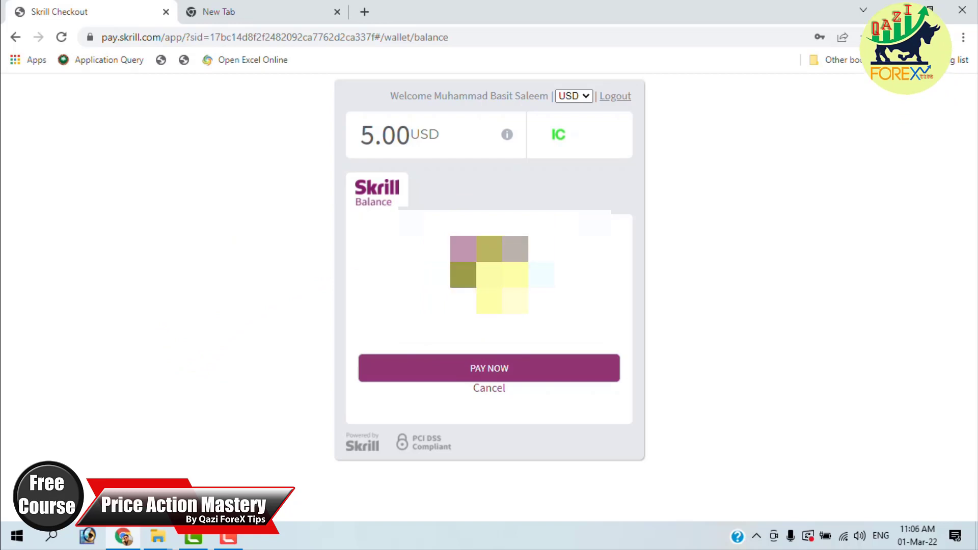
- Pay the 5.00 USD from the Skrill balance, return to IC Markets and dismiss the deposit acknowledgement
left_click(477, 369)
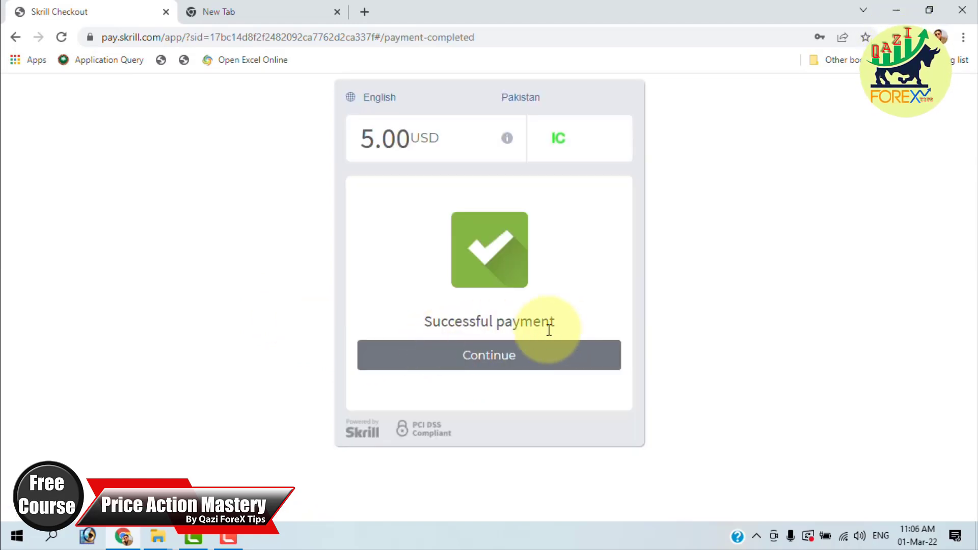
left_click(495, 359)
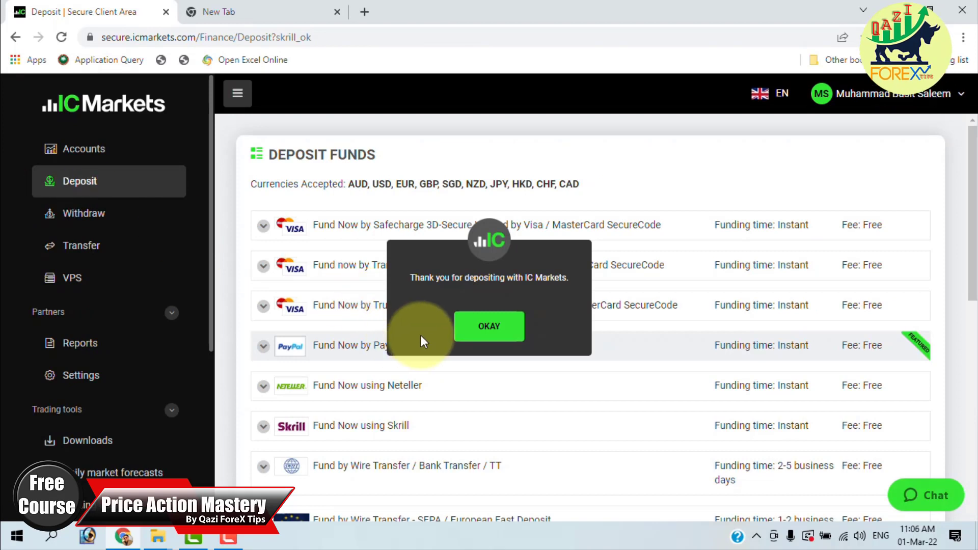
left_click(486, 330)
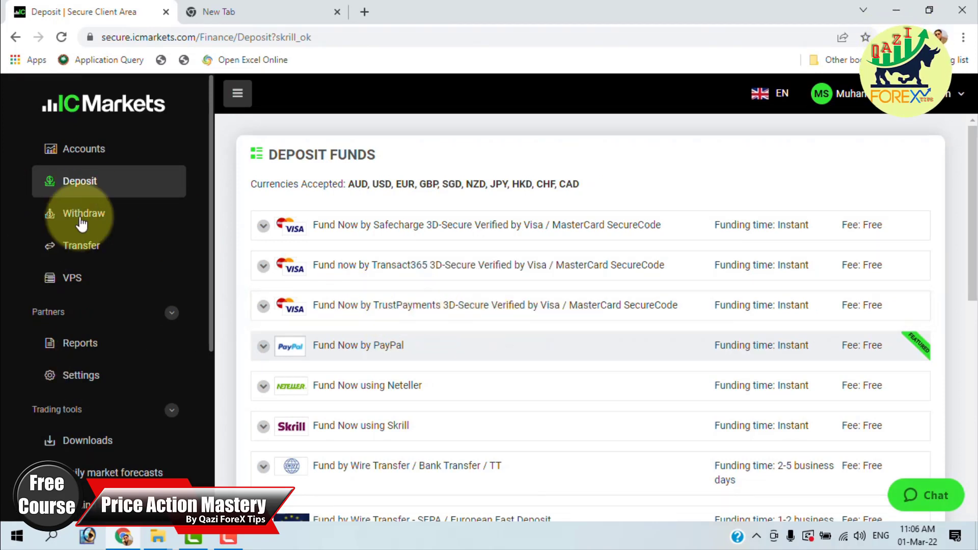
- Check the balance of the MT5 Standard Account among the live accounts
left_click(84, 150)
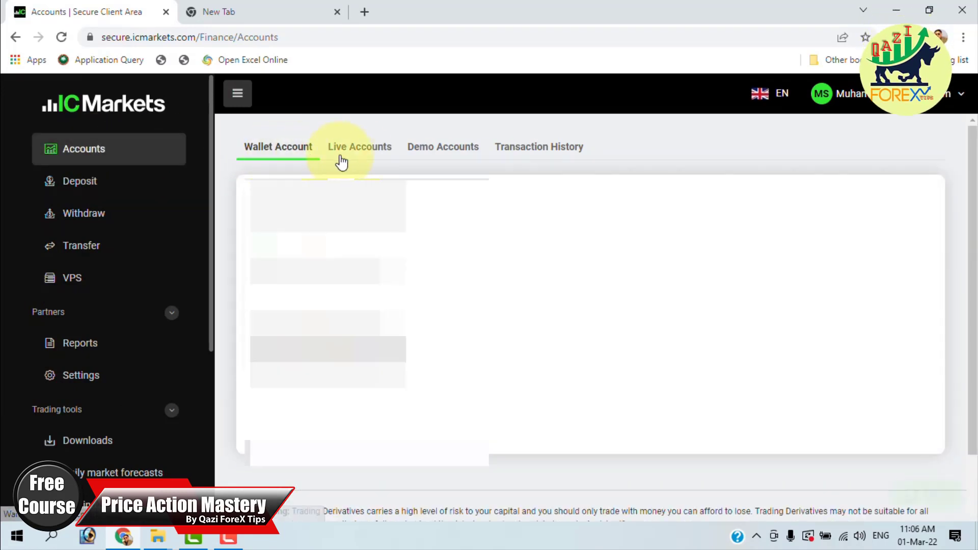
left_click(360, 152)
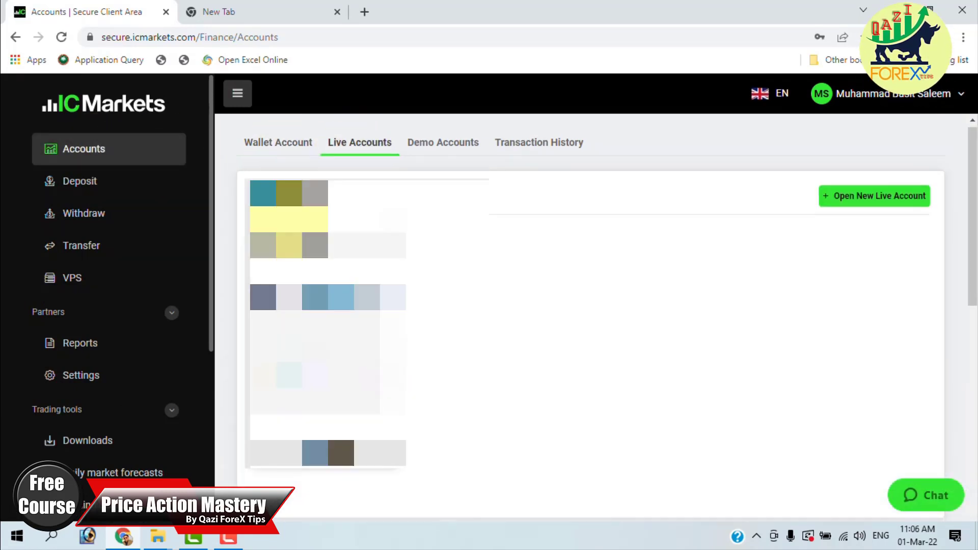
scroll(590, 285, "down", 1)
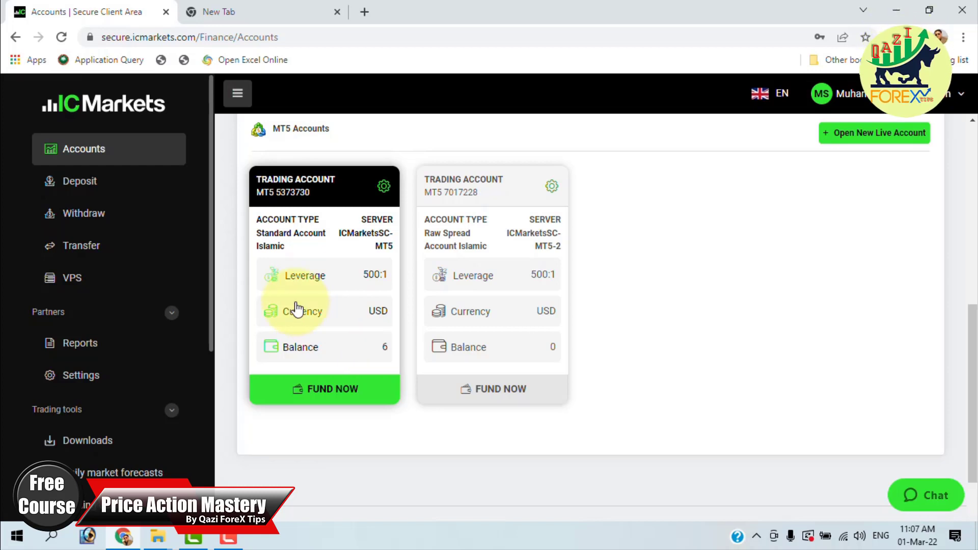
- Open the withdrawal request form
left_click(86, 213)
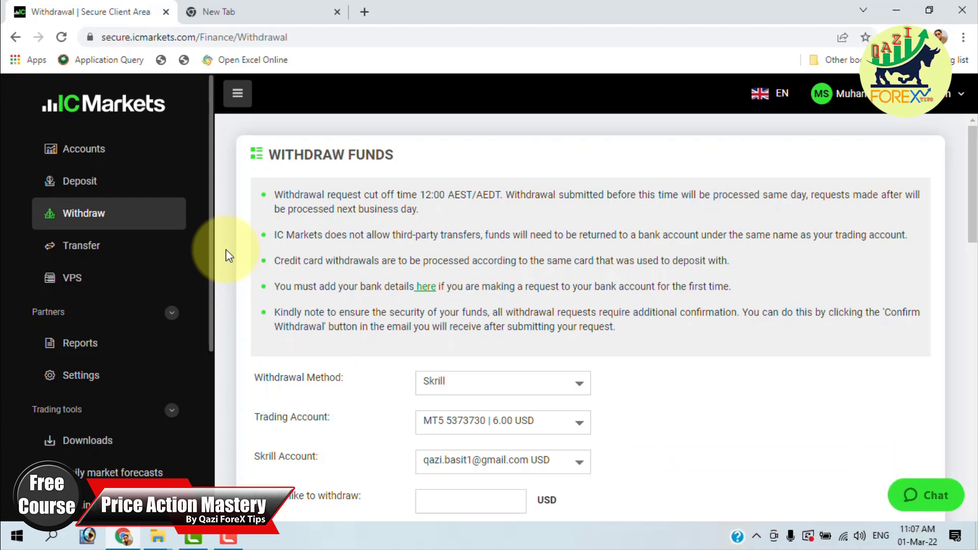
scroll(290, 270, "down", 3)
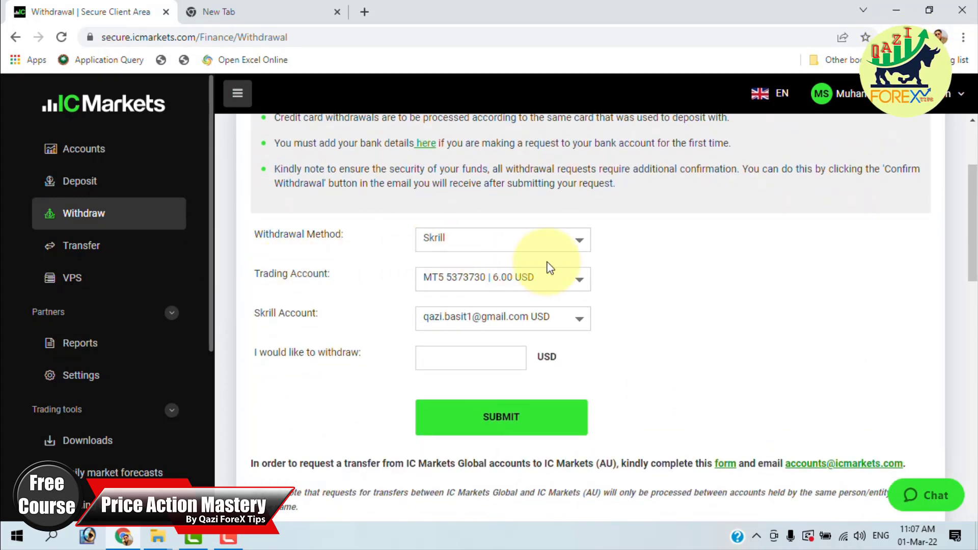
- Try Bank Transfer, Local - FREE as the withdrawal method and switch the method back to Skrill
left_click(576, 240)
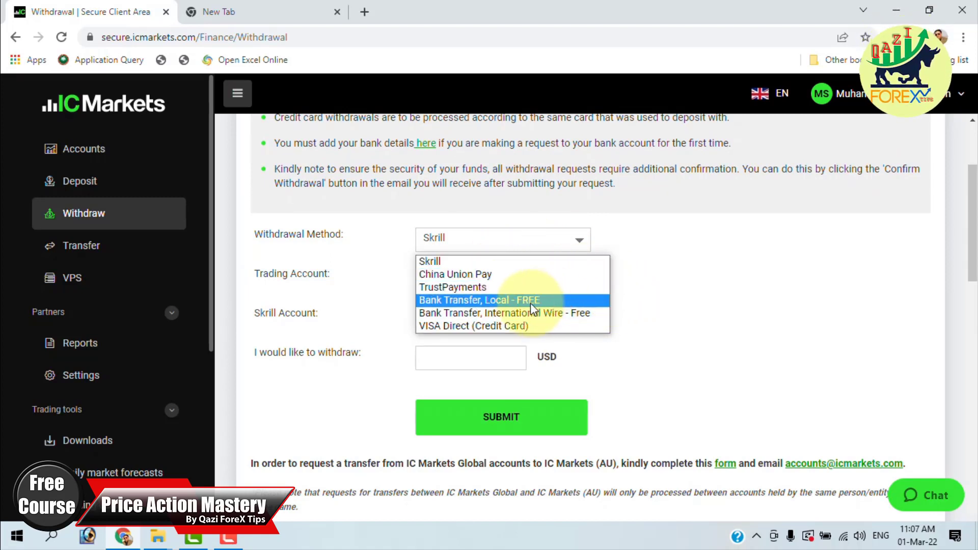
key("Escape")
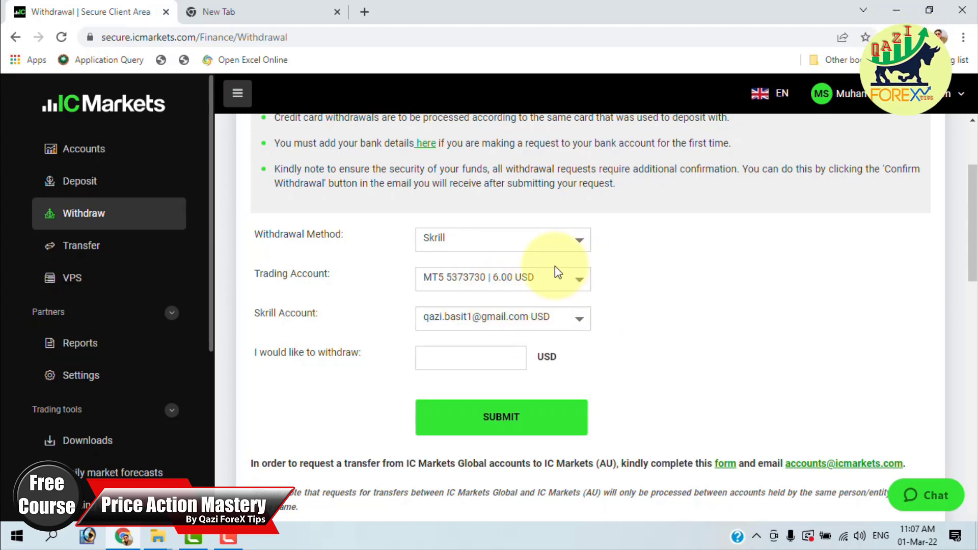
key("Down")
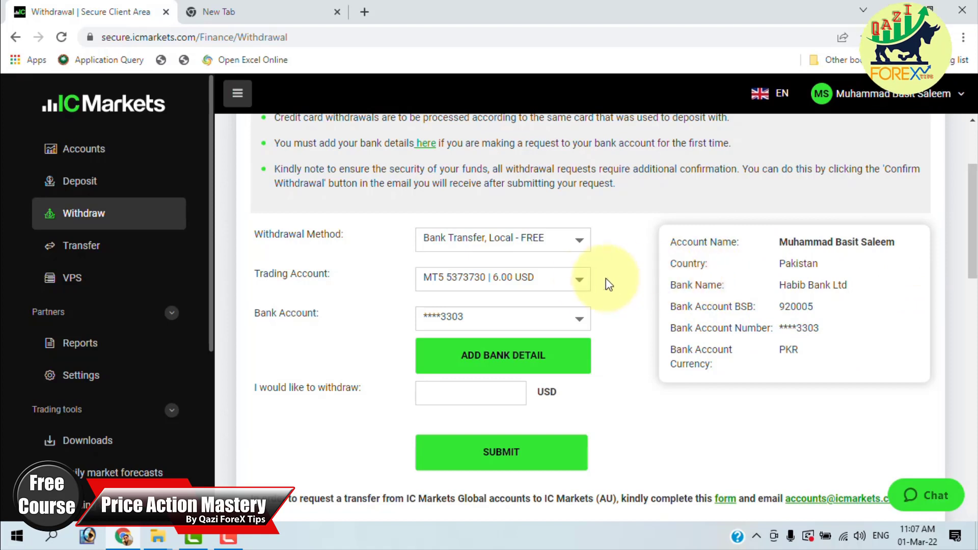
left_click(575, 244)
key("Escape")
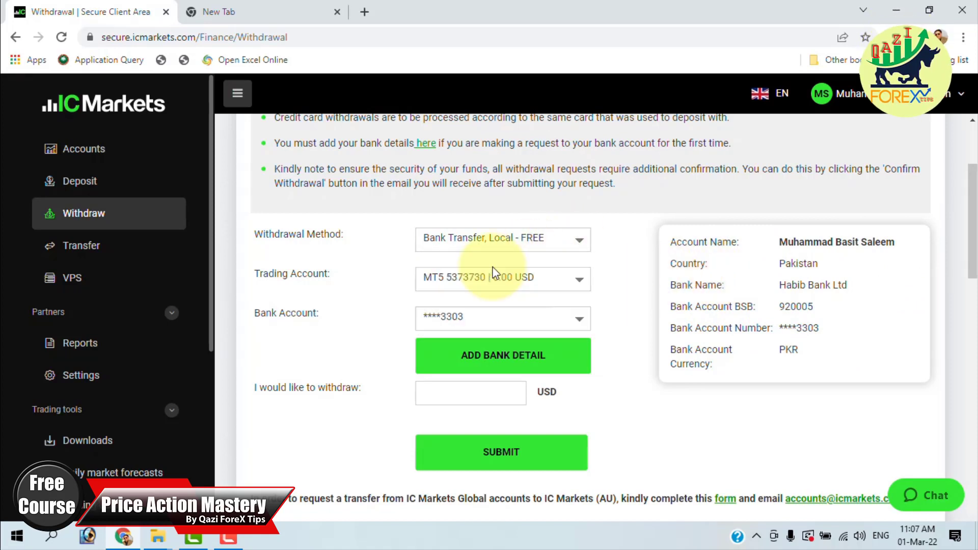
left_click(493, 274)
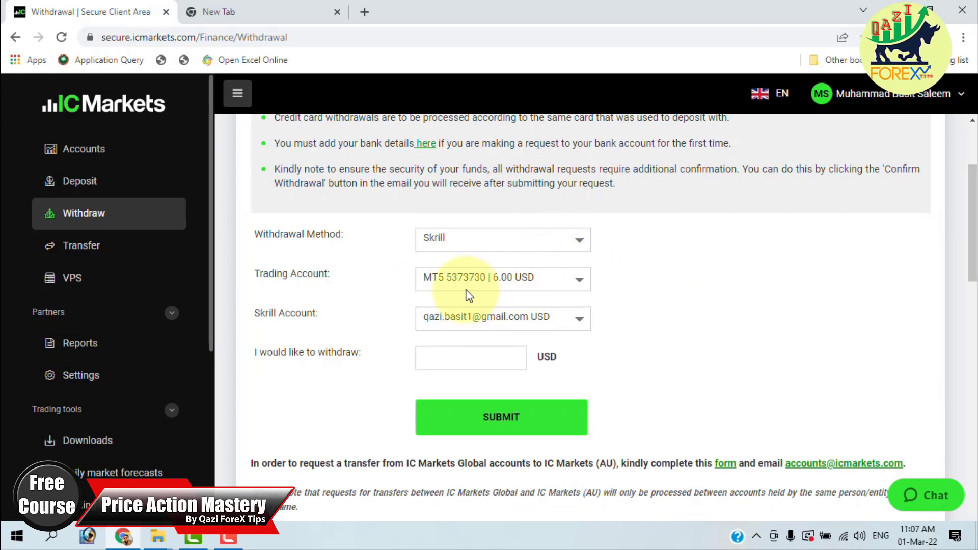
- Set the withdrawal amount to 5 USD, submit the Skrill withdrawal request and confirm proceeding with it
left_click(491, 350)
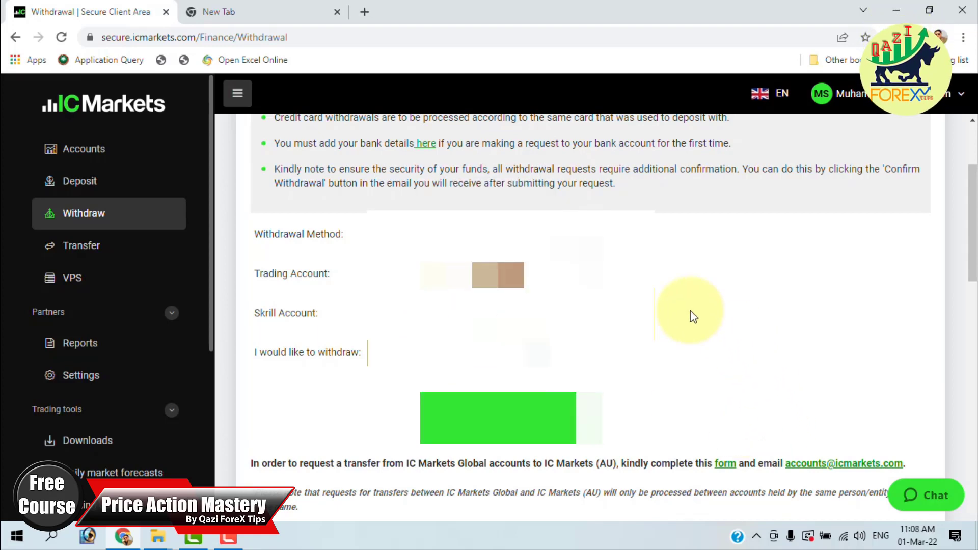
scroll(694, 317, "down", 3)
left_click(542, 279)
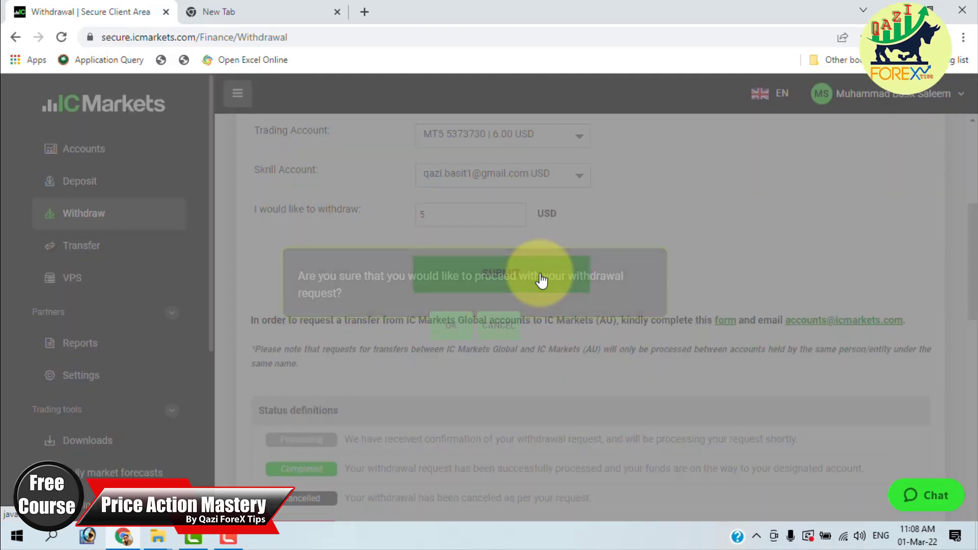
left_click(466, 319)
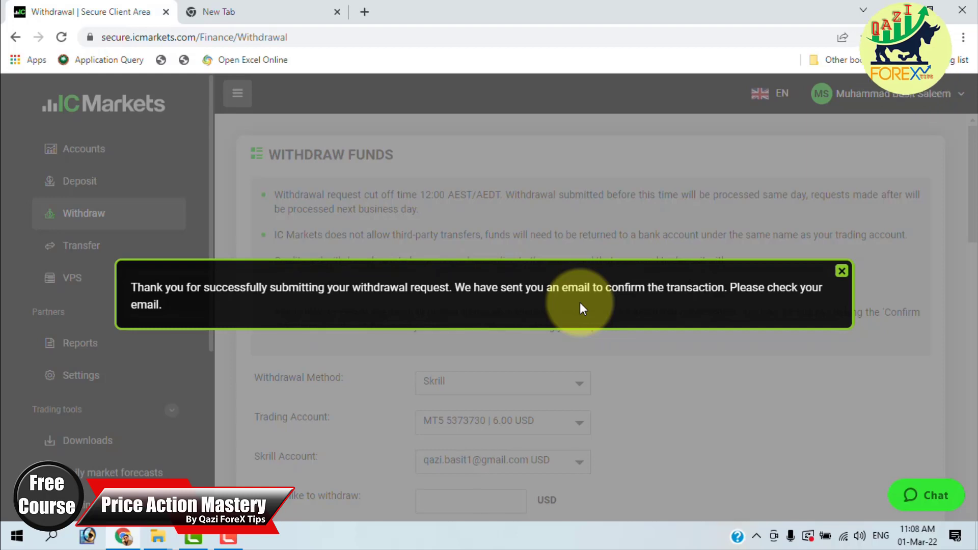
- Switch to Gmail, open the IC Markets withdrawal confirmation e-mail and confirm the withdrawal from its link
left_click(297, 11)
left_click(841, 95)
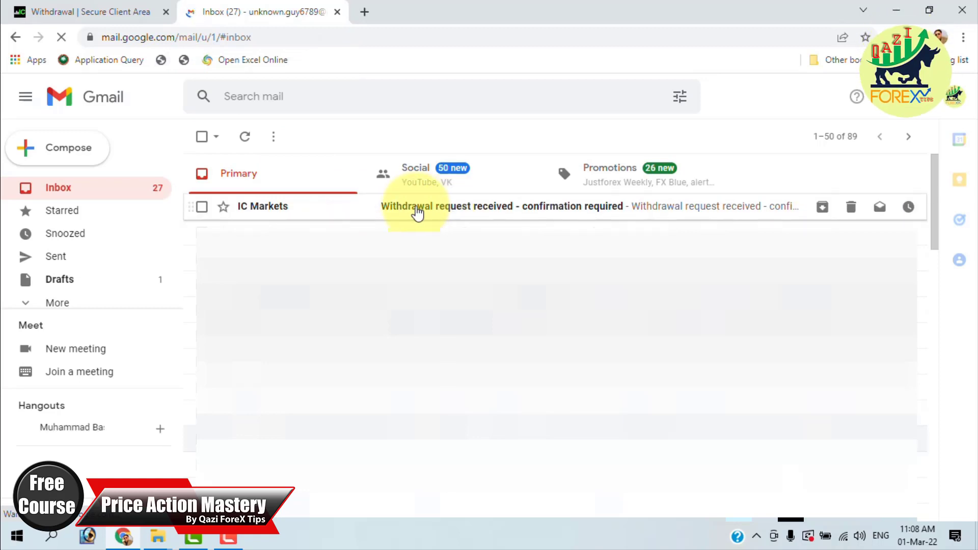
left_click(417, 213)
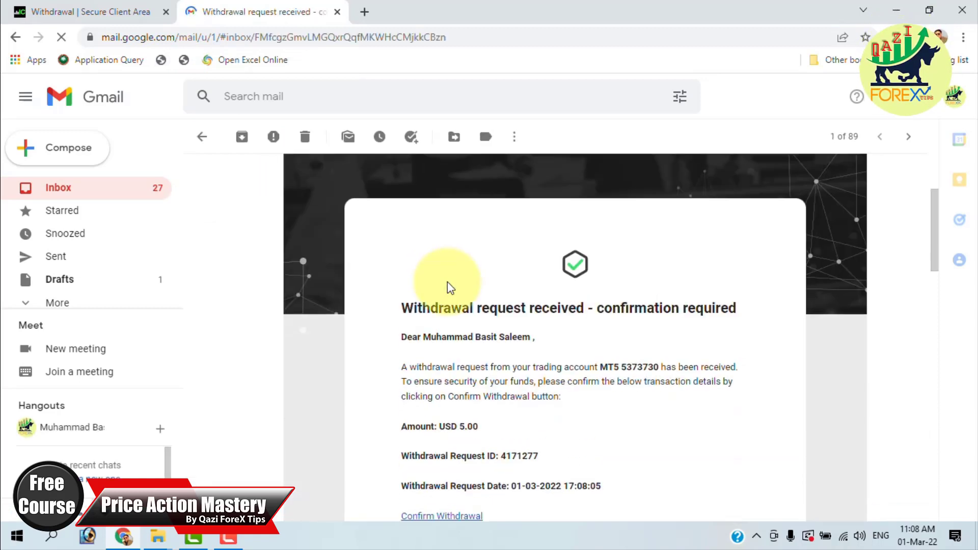
scroll(610, 316, "down", 2)
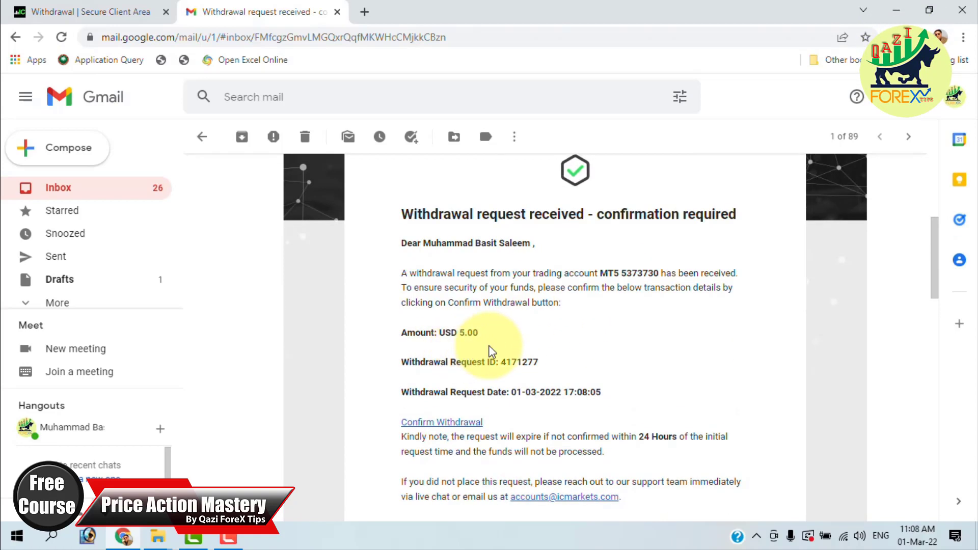
scroll(530, 348, "down", 2)
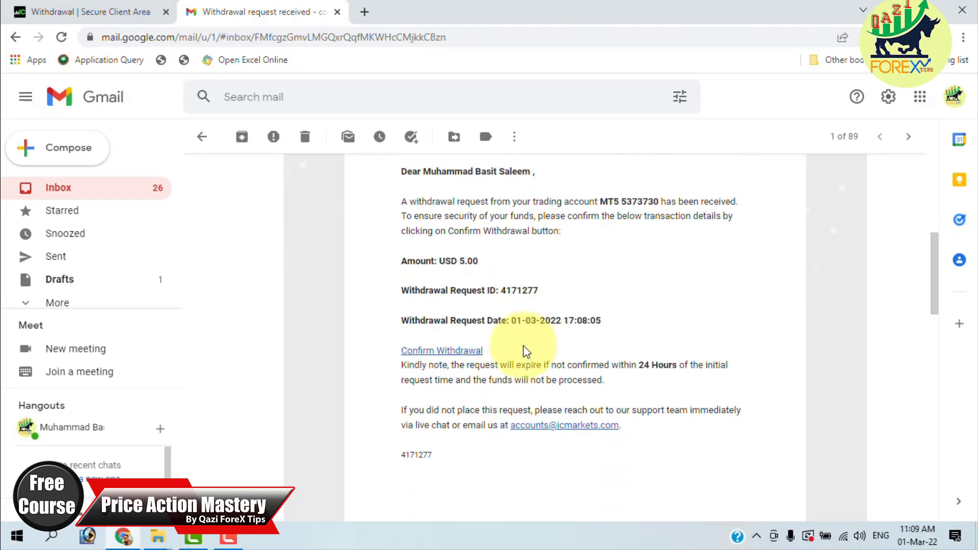
left_click(447, 353)
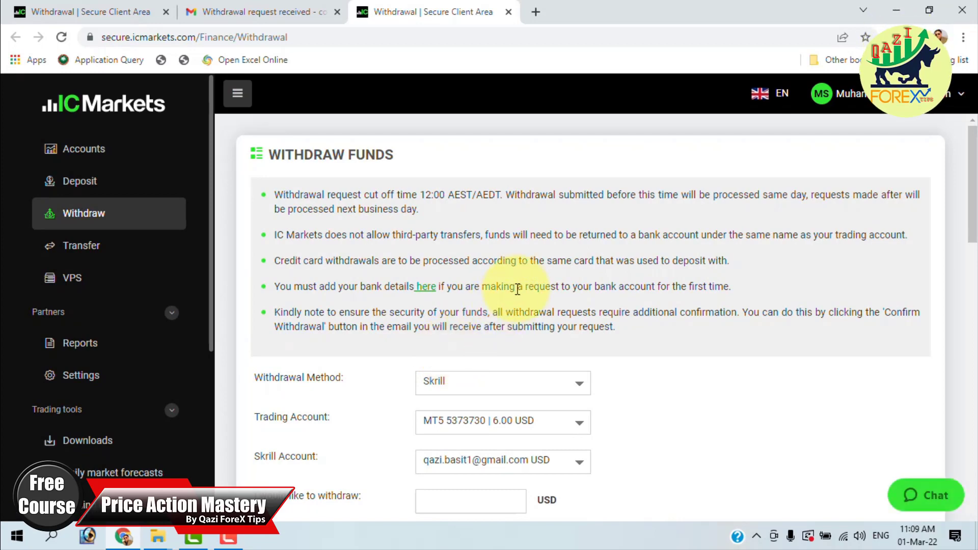
- Find the processing 5.00 USD Skrill withdrawal in the withdrawal history and cancel the request
scroll(520, 288, "down", 5)
scroll(675, 265, "down", 1)
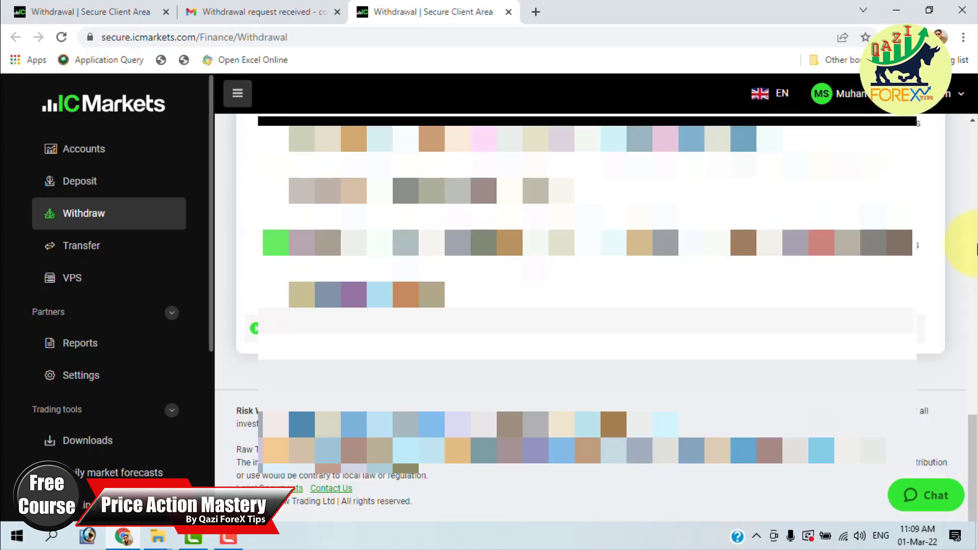
scroll(581, 306, "up", 5)
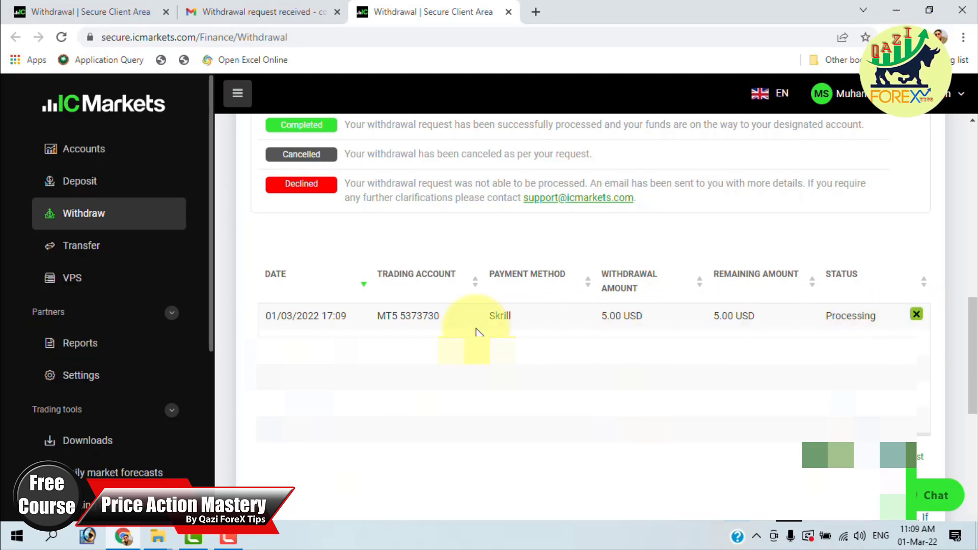
left_click(916, 312)
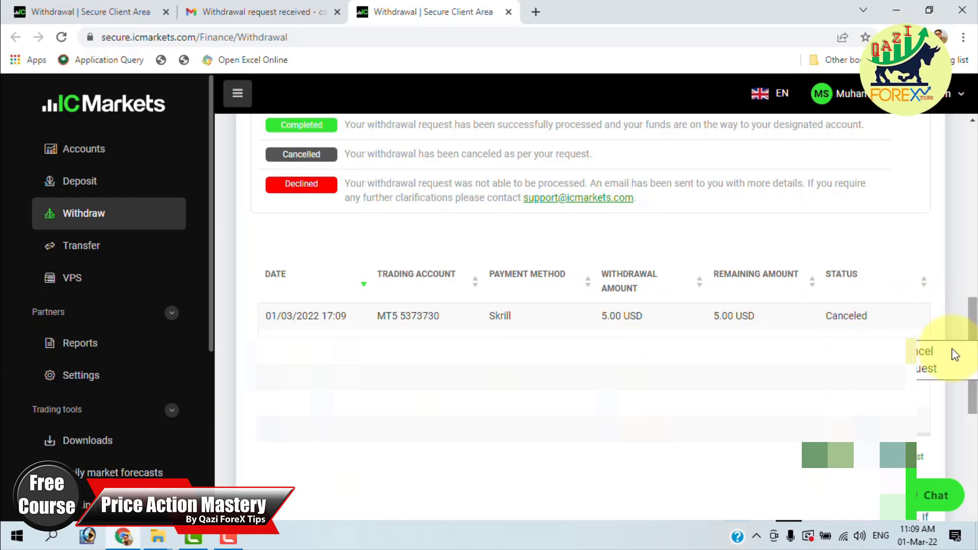
- Return to the withdrawal form and set the withdrawal method to Bank Transfer, Local - FREE
scroll(655, 288, "up", 1)
scroll(581, 288, "up", 5)
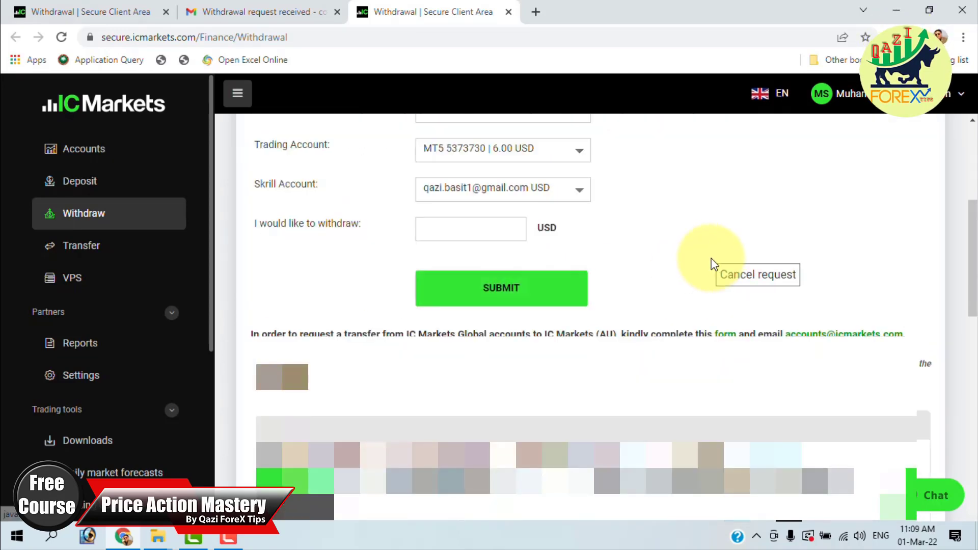
scroll(709, 262, "up", 3)
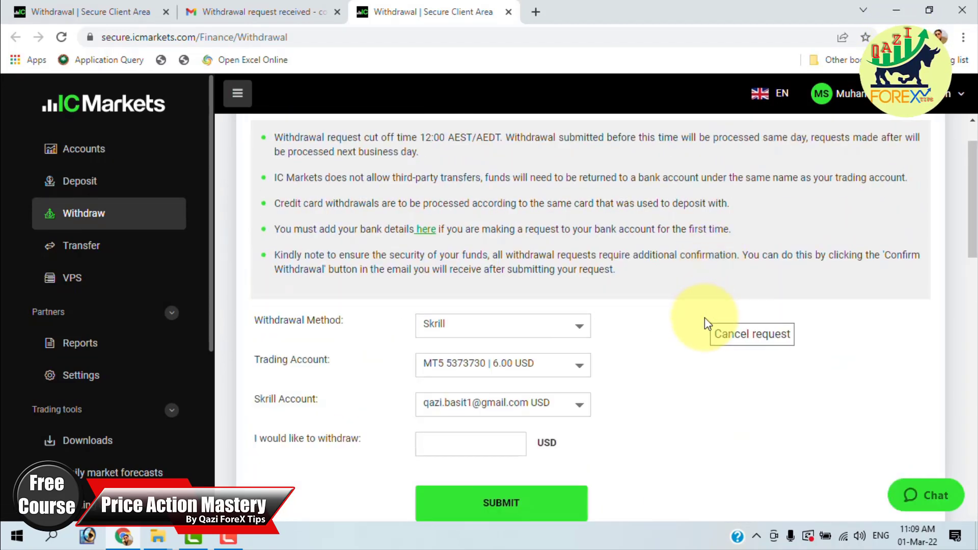
left_click(579, 329)
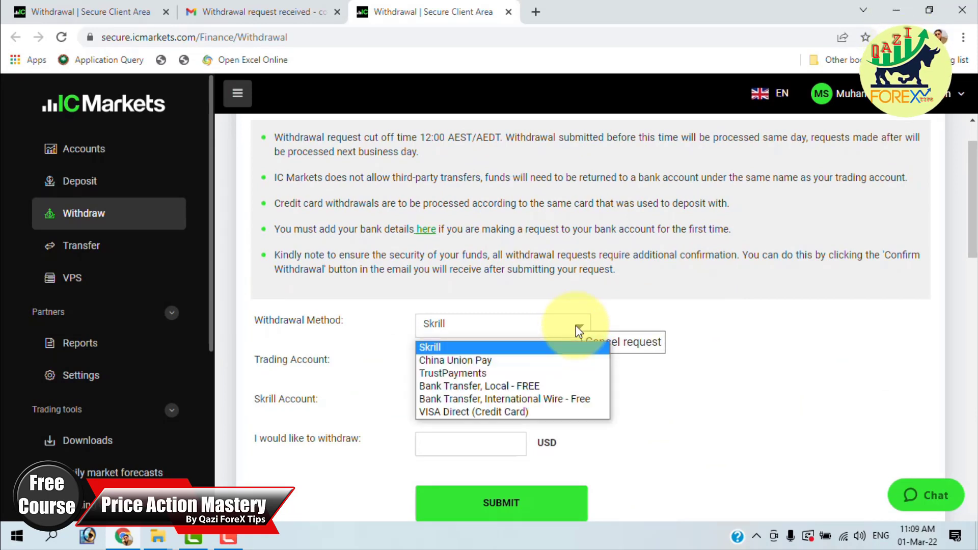
left_click(527, 384)
- Set the withdrawal amount to 1 USD, submit the bank transfer request and confirm proceeding with it
scroll(649, 329, "down", 3)
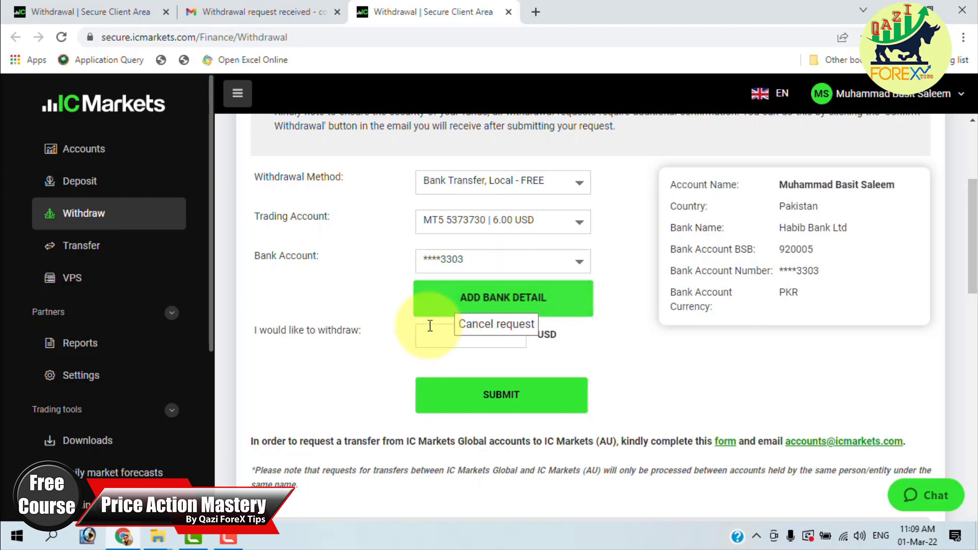
left_click(457, 337)
type("1")
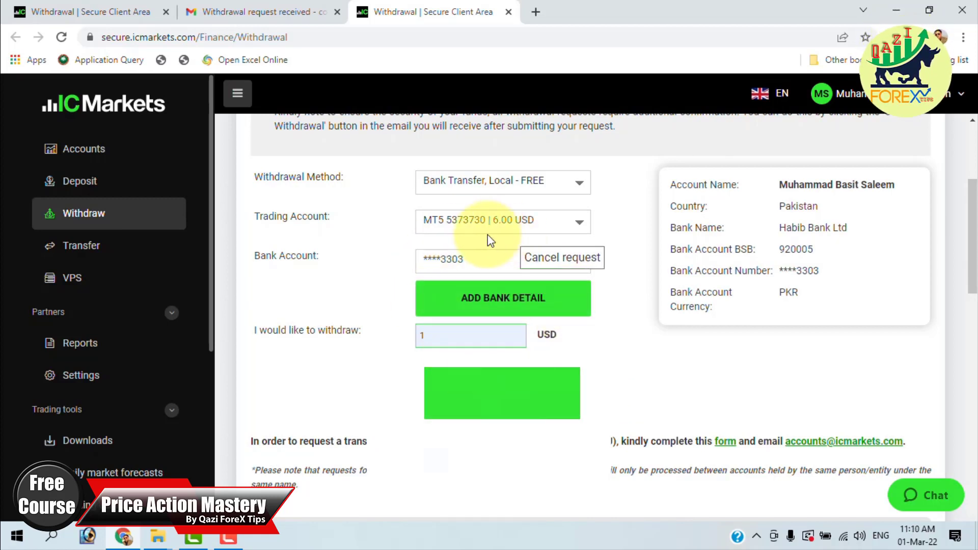
left_click(495, 399)
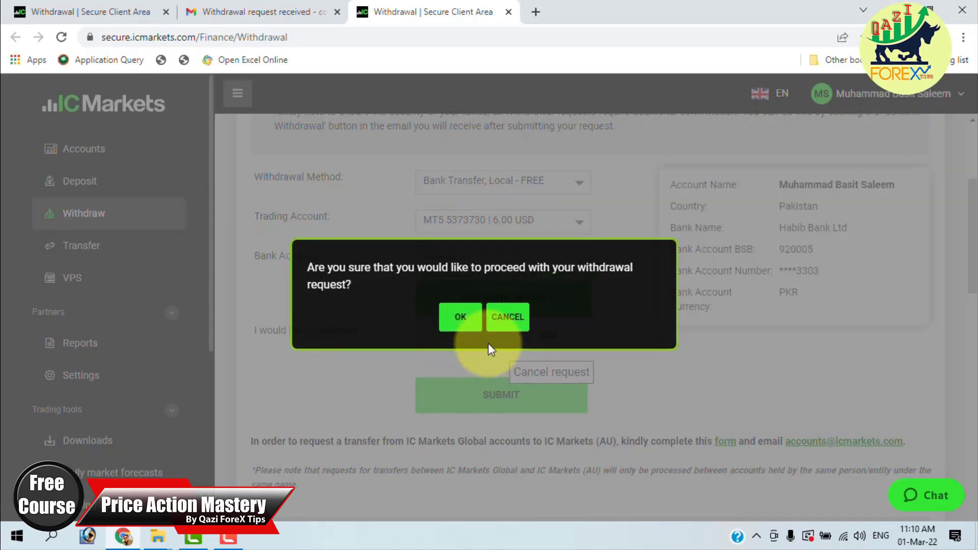
left_click(461, 317)
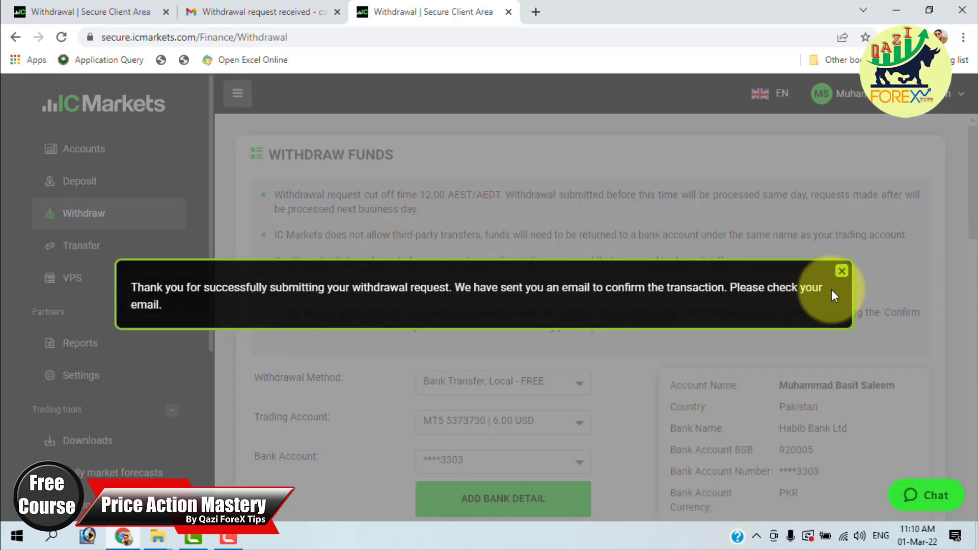
- Switch to Gmail, open the newest IC Markets withdrawal e-mail in the inbox and confirm the 1 USD withdrawal from its link
left_click(261, 12)
left_click(83, 190)
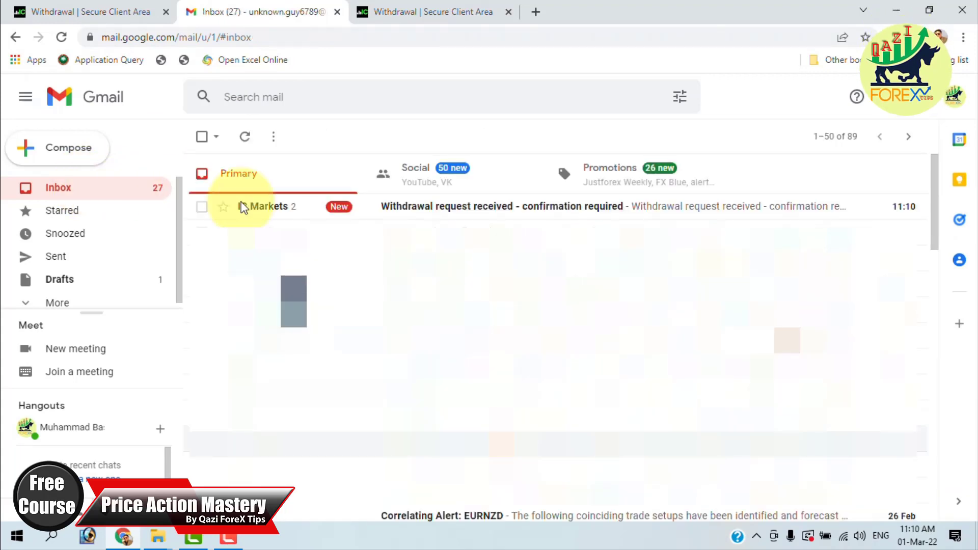
left_click(503, 210)
scroll(461, 262, "down", 7)
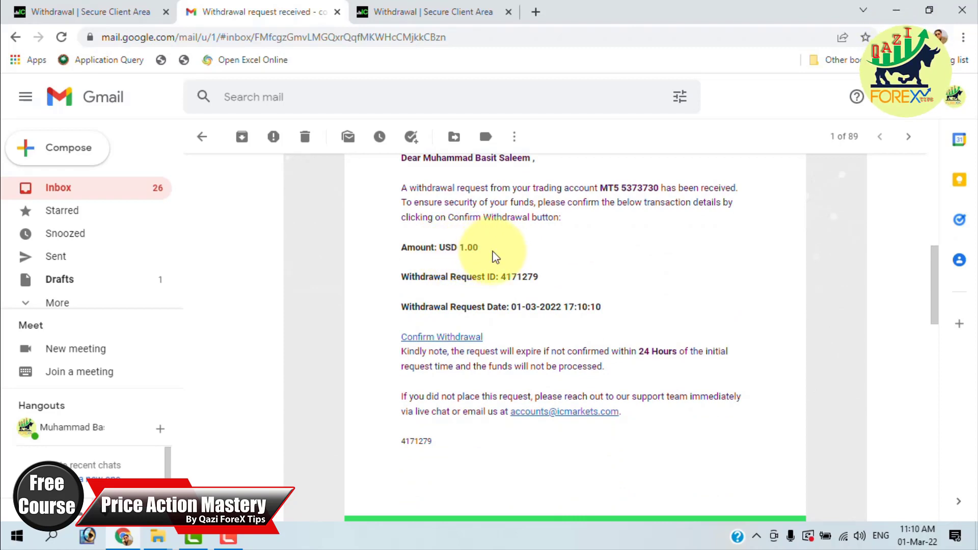
left_click(456, 338)
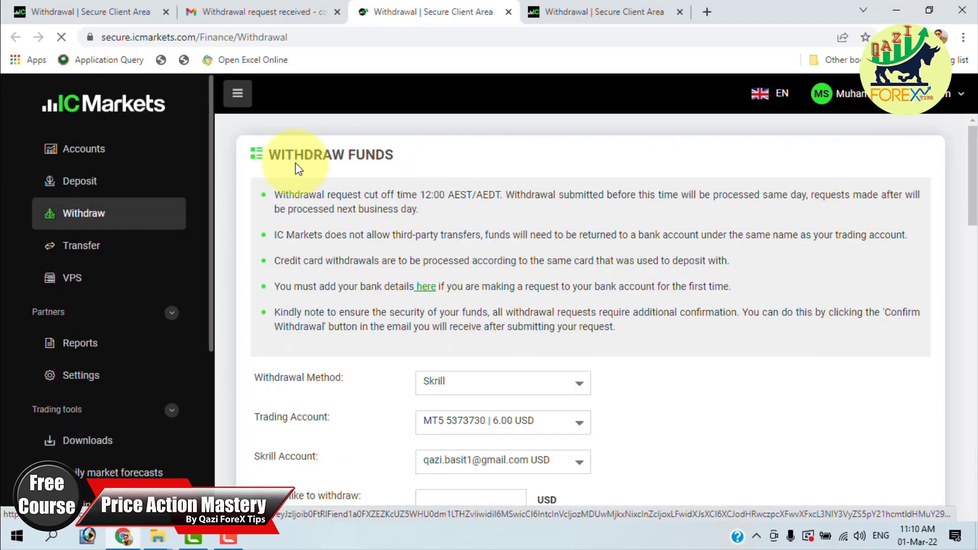
- Cancel the processing 1.00 USD local bank transfer in the withdrawal history and return to the withdrawal form
scroll(522, 260, "down", 10)
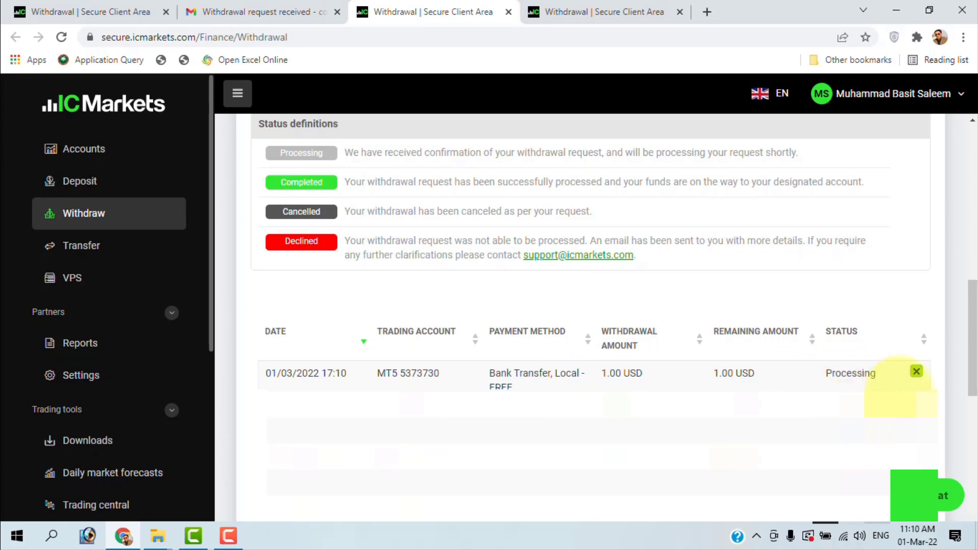
left_click(915, 375)
scroll(413, 362, "up", 5)
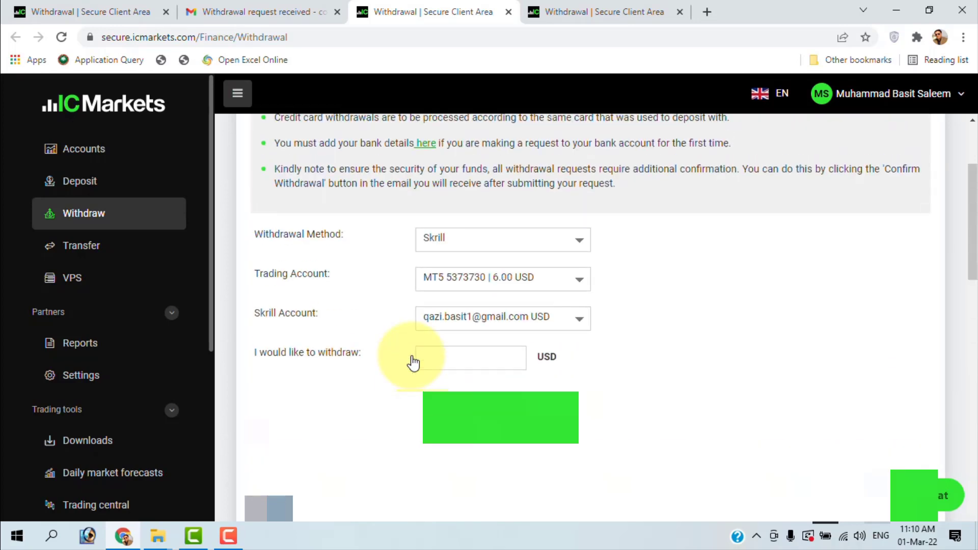